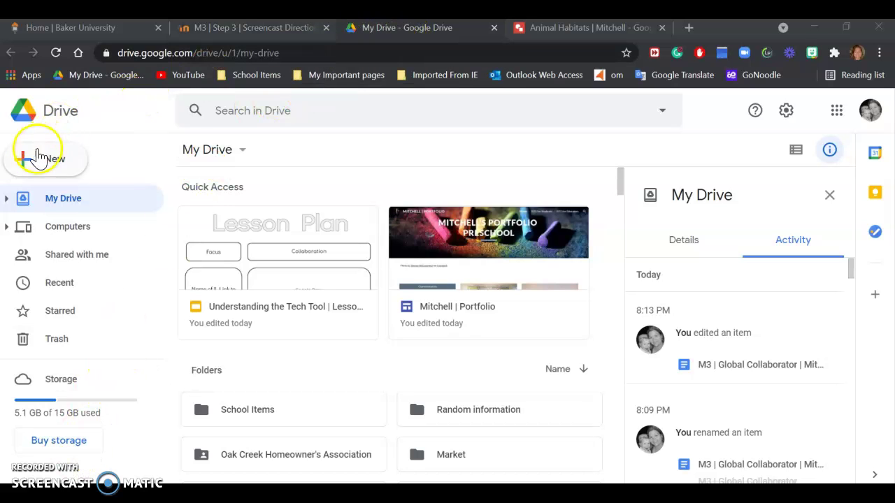
Step: Create a new blank Google Drawings file from My Drive
left_click(28, 163)
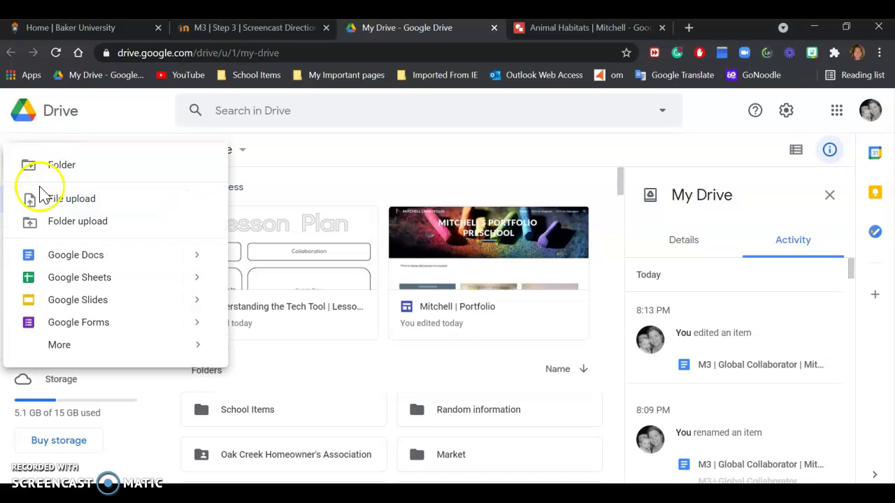
mouse_move(83, 350)
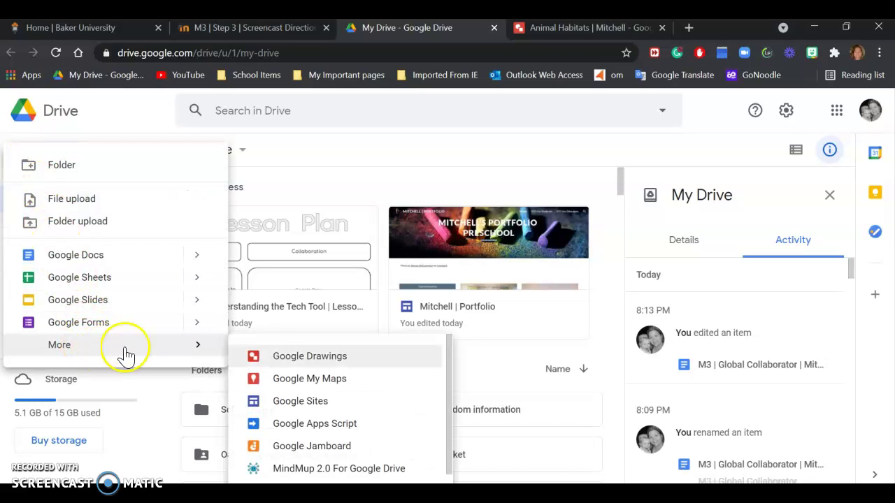
left_click(270, 357)
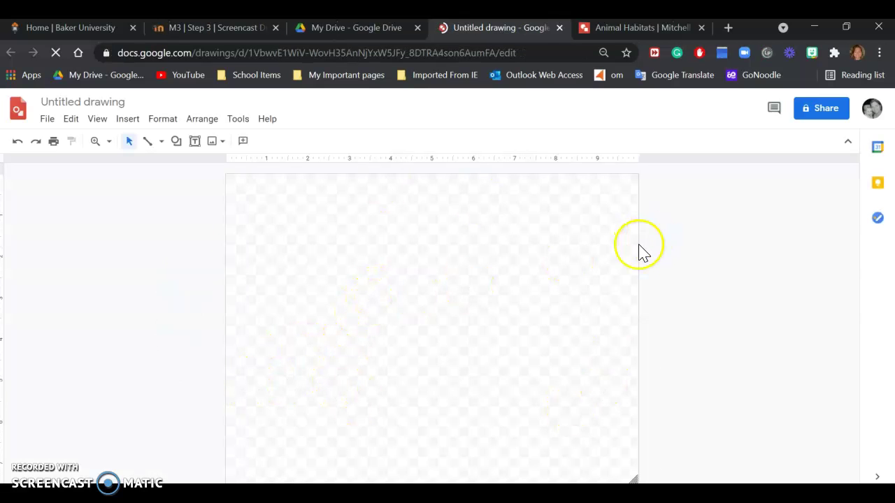
Step: Switch to the open Animal Habitats drawing and insert the Moose1 picture from the computer's animals and habitats folder
left_click(612, 25)
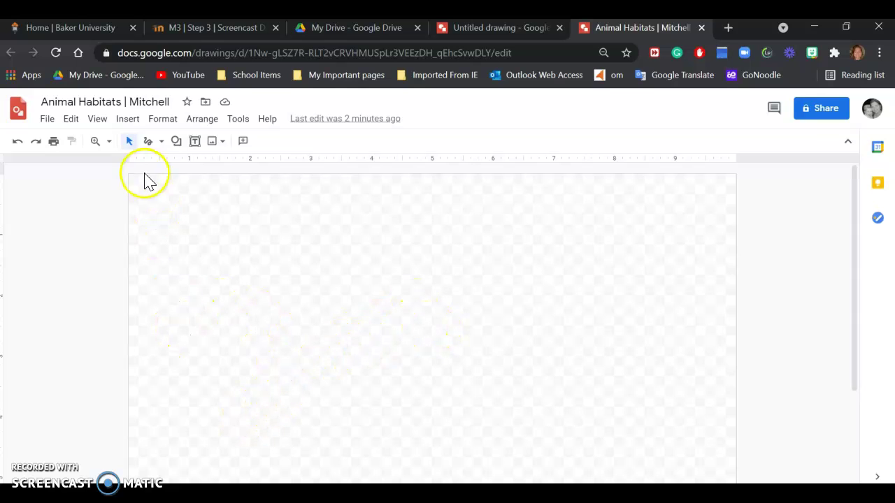
left_click(145, 198)
left_click(191, 216)
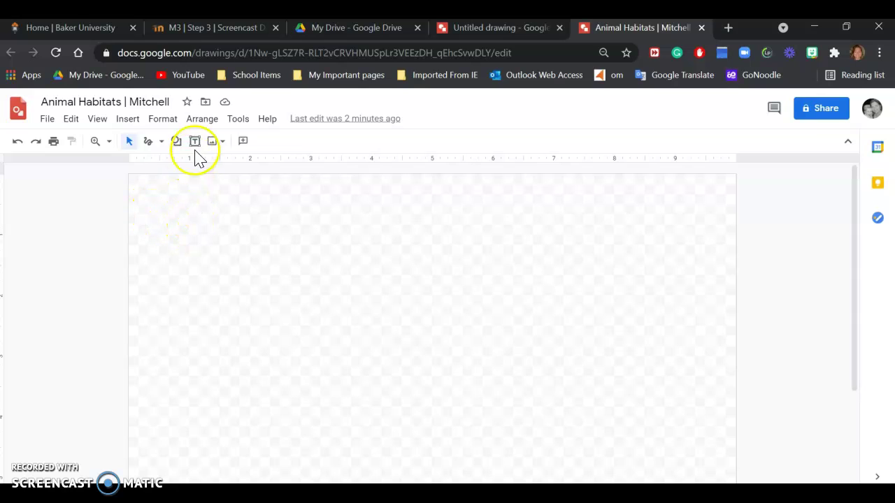
left_click(179, 123)
left_click(131, 120)
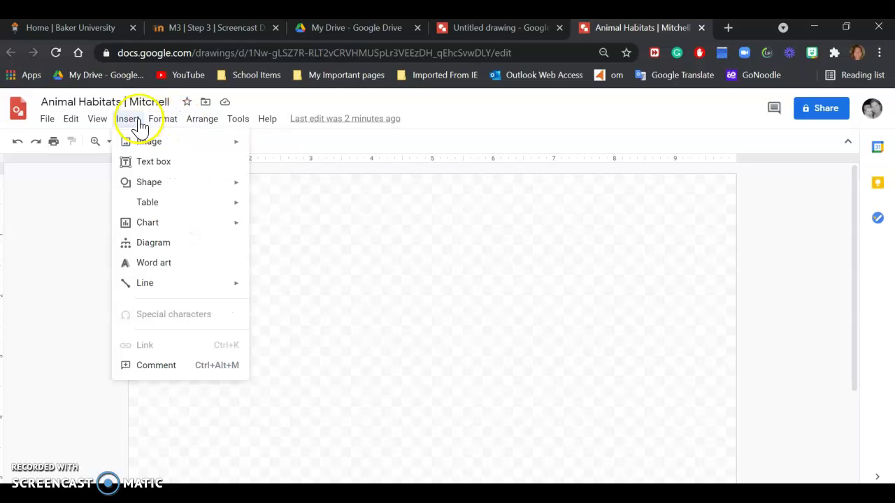
mouse_move(142, 143)
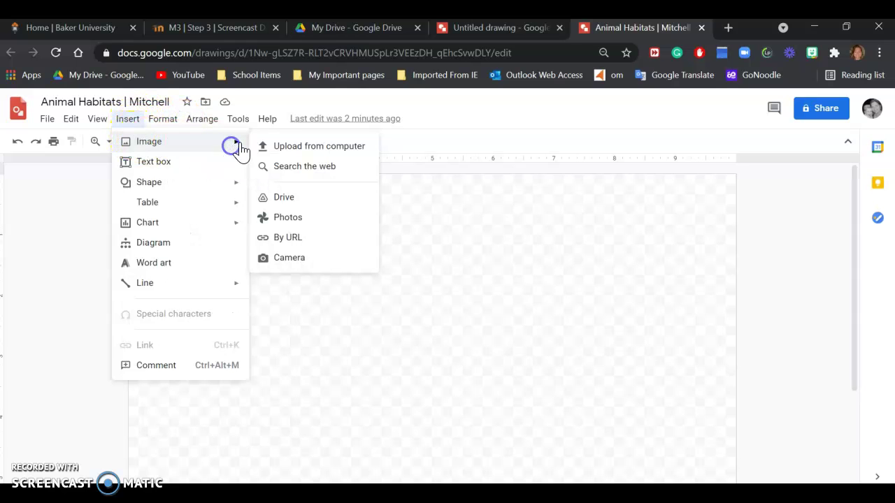
left_click(272, 147)
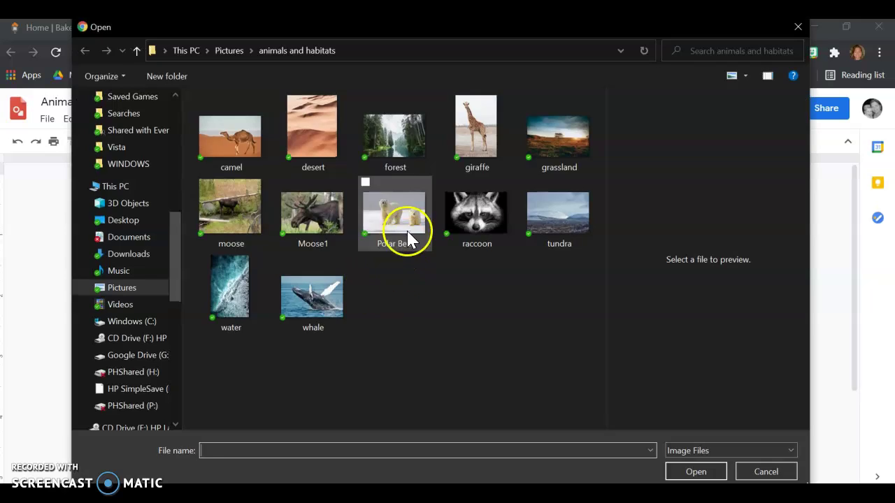
double_click(300, 226)
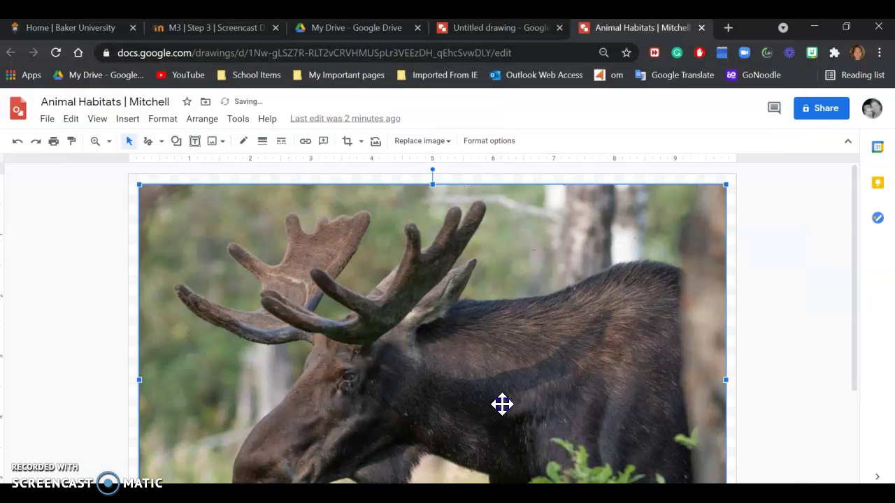
Step: Shrink the moose picture proportionally to about 2.3 inches wide, keeping it in the canvas's upper-left corner
scroll(578, 381, "down", 3)
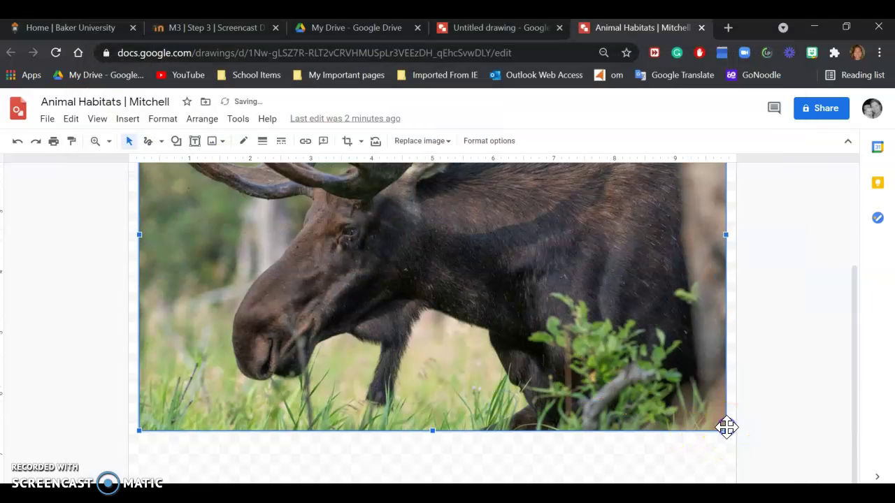
left_click_drag(725, 431, 341, 211)
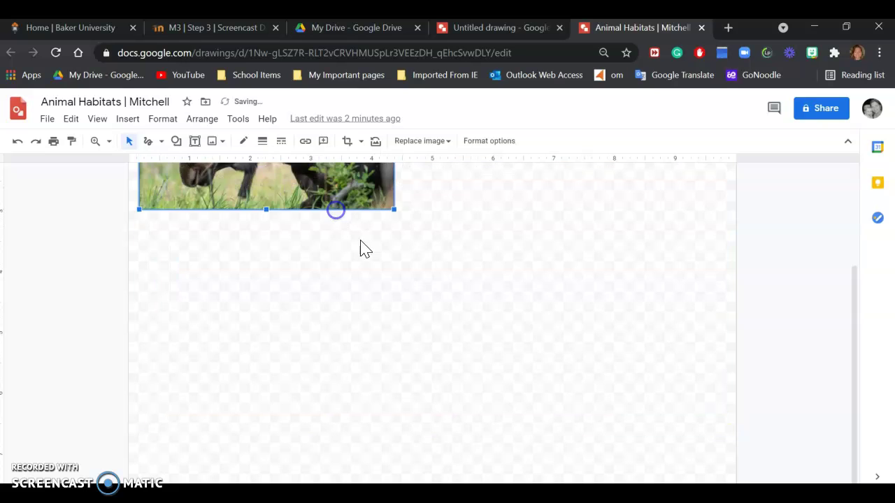
scroll(423, 347, "up", 3)
left_click_drag(393, 354, 279, 278)
left_click(351, 260)
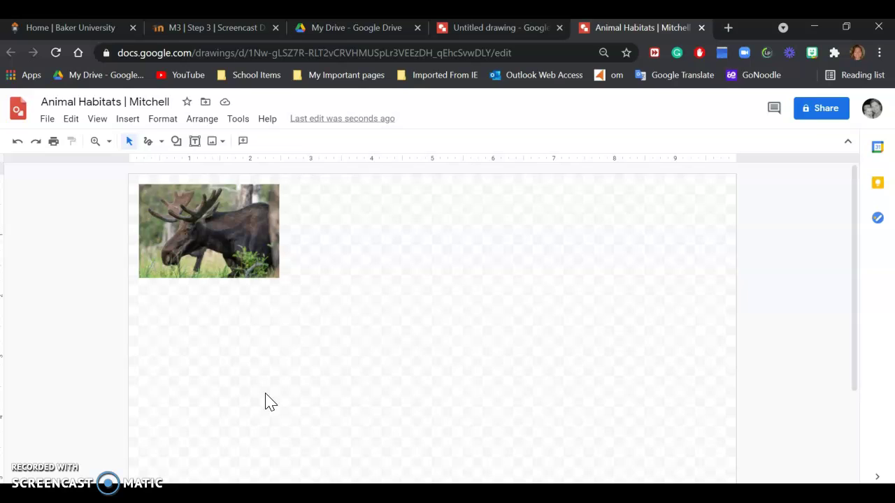
left_click(176, 142)
left_click(184, 169)
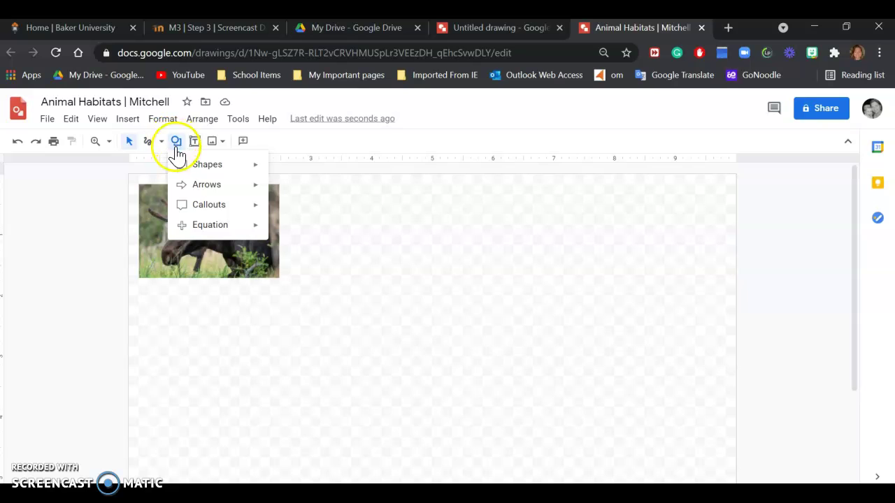
mouse_move(198, 171)
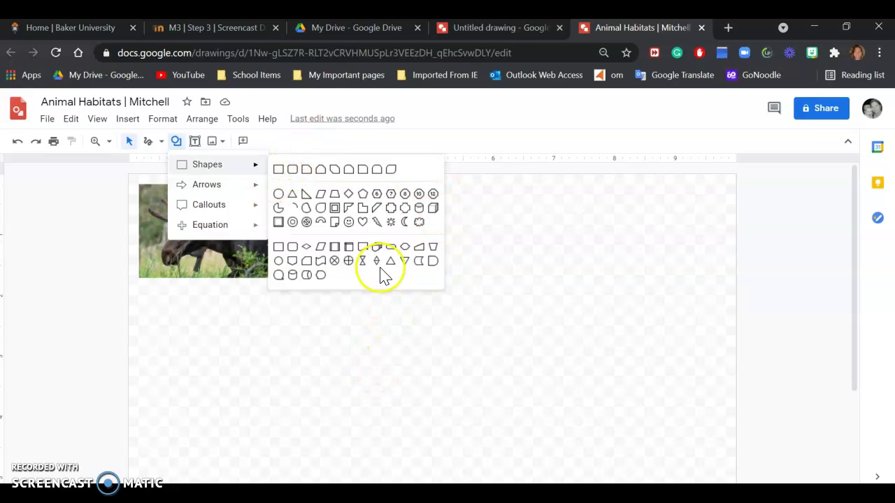
left_click(278, 142)
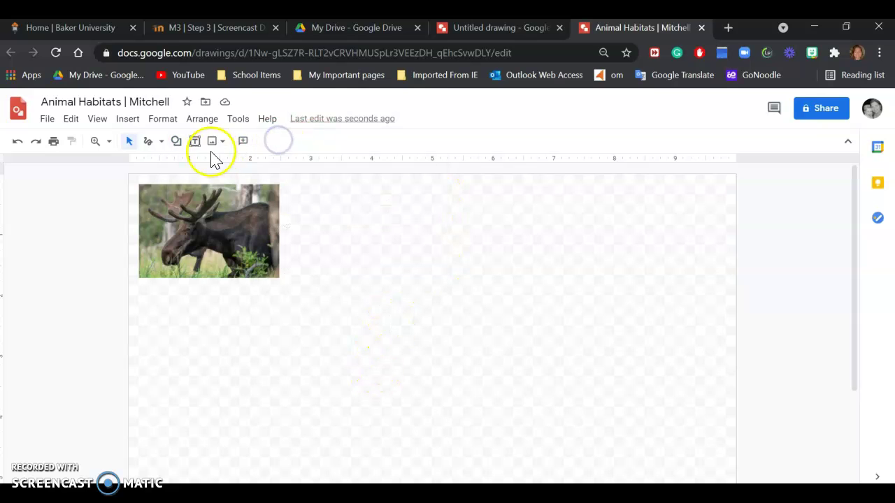
Step: Draw a freehand tree outline beside the moose picture with Scribble, one stroke for each side of the trunk and its branches
left_click(161, 142)
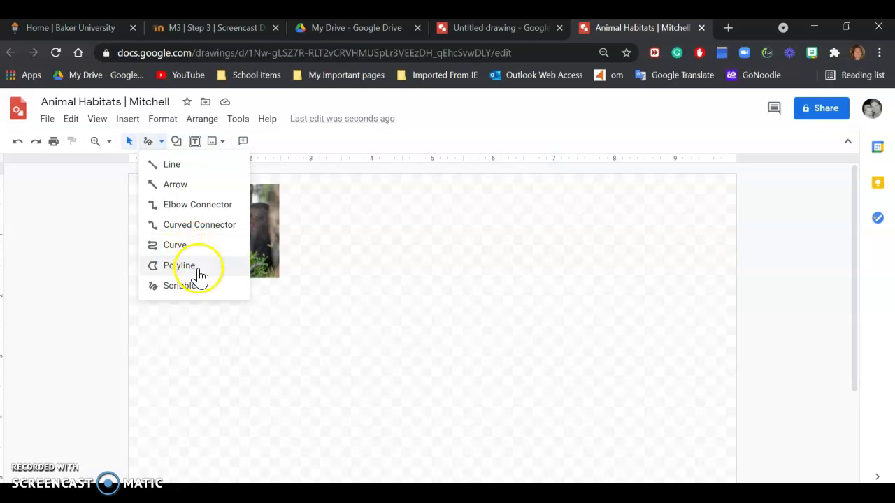
left_click(183, 288)
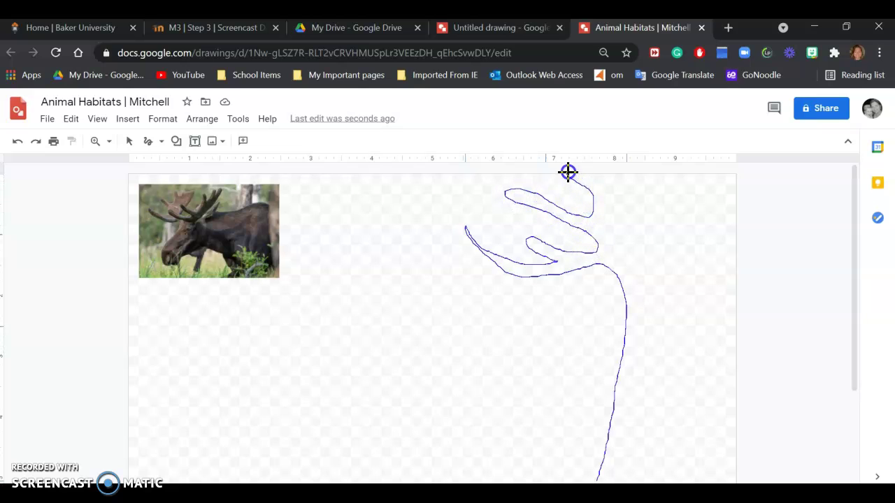
left_click_drag(567, 172, 568, 171)
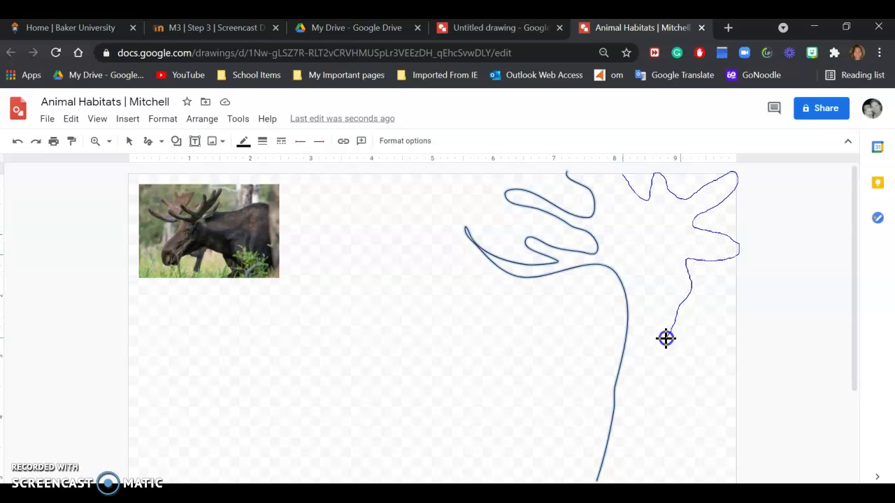
left_click_drag(667, 479, 667, 481)
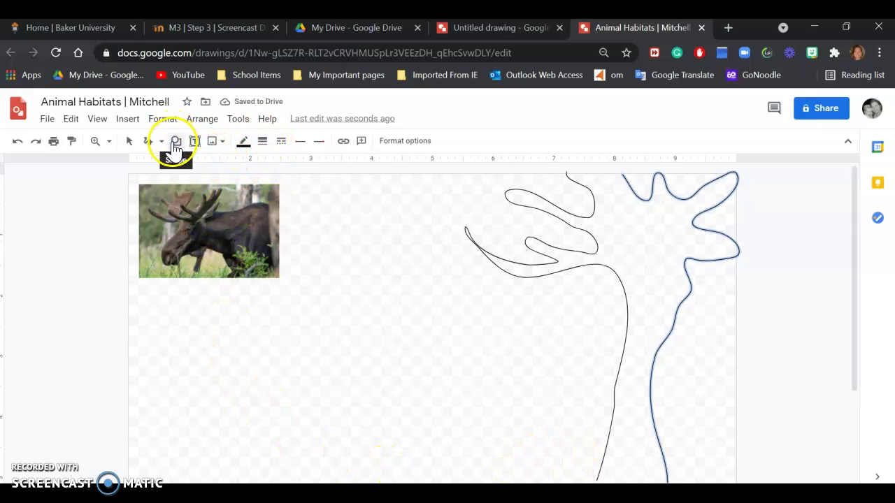
Step: Draw a small upright oval as a leaf just below the tree's lowest left branch
left_click(148, 141)
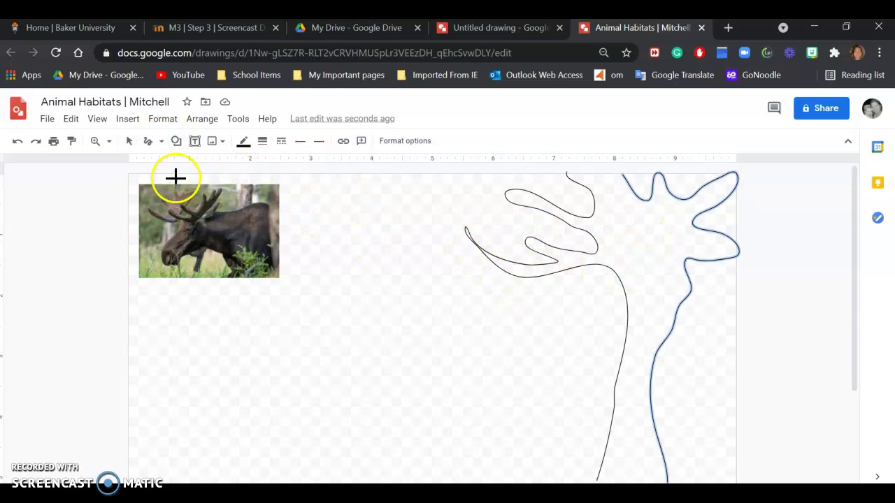
left_click(176, 141)
mouse_move(196, 177)
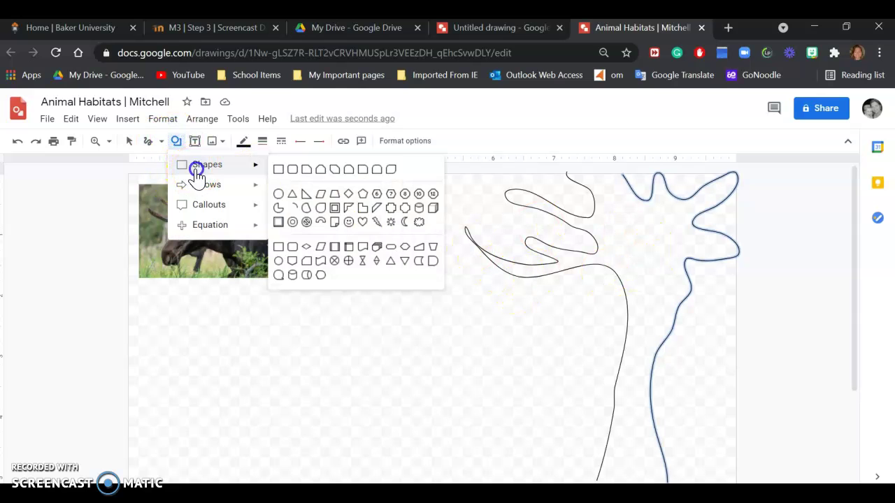
left_click(278, 193)
mouse_move(473, 280)
left_mouse_down()
mouse_move(476, 295)
mouse_move(481, 277)
left_mouse_up()
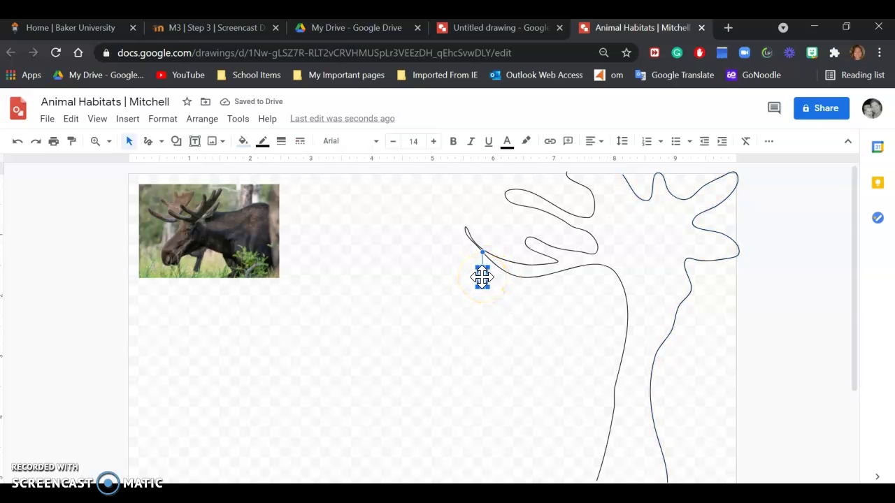
Step: Copy the small oval leaf and paste seven duplicates of it
right_click(481, 275)
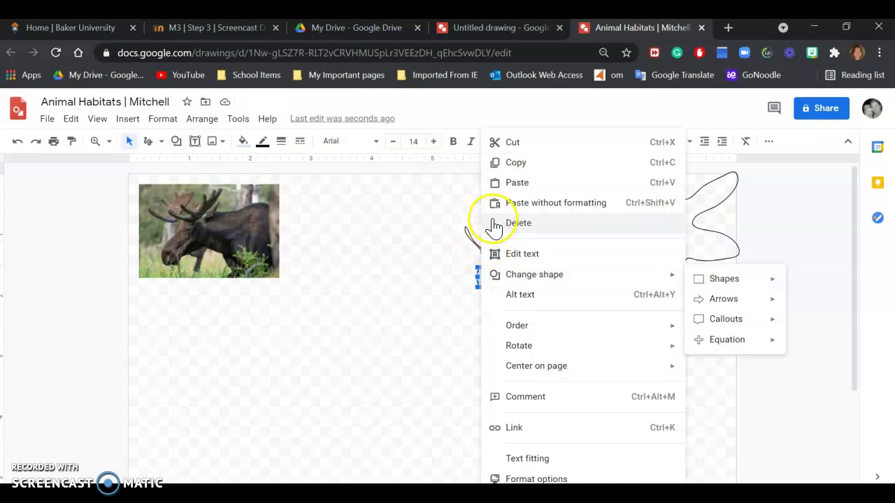
left_click(512, 165)
left_click(520, 309)
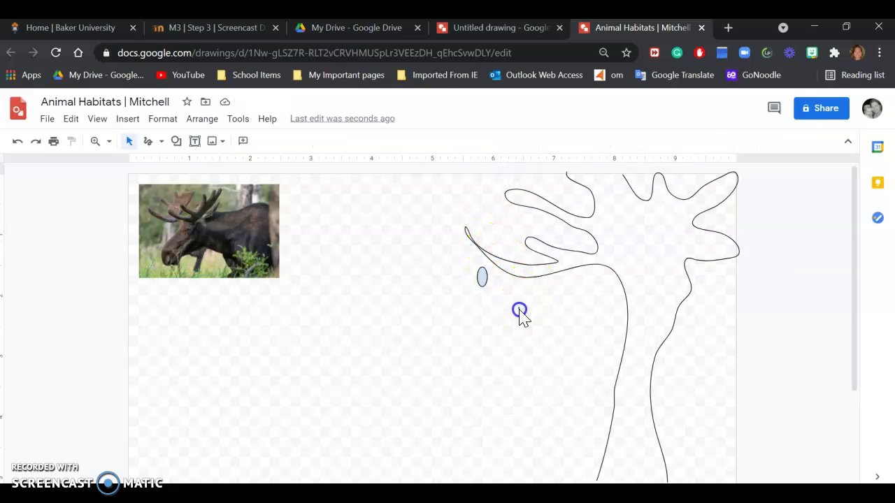
key("ctrl+v")
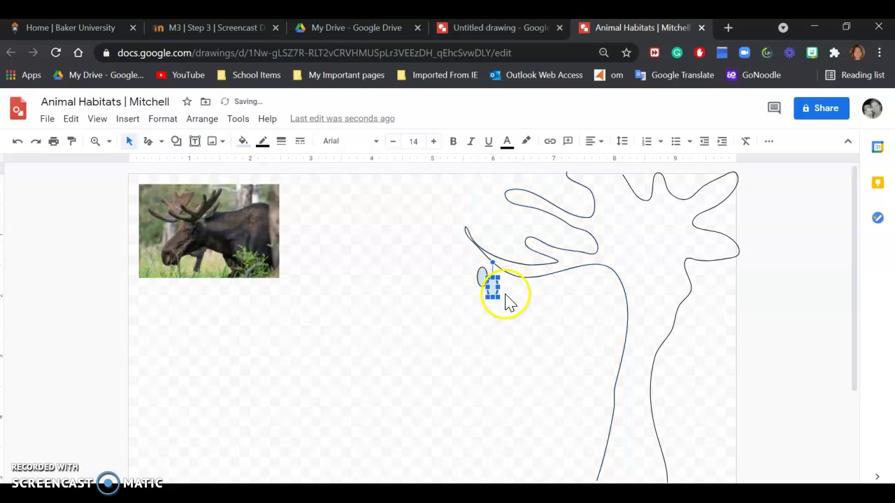
key("ctrl+v")
key("ctrl+v")
key("ctrl+v")
key("ctrl+v")
key("ctrl+v")
key("ctrl+v")
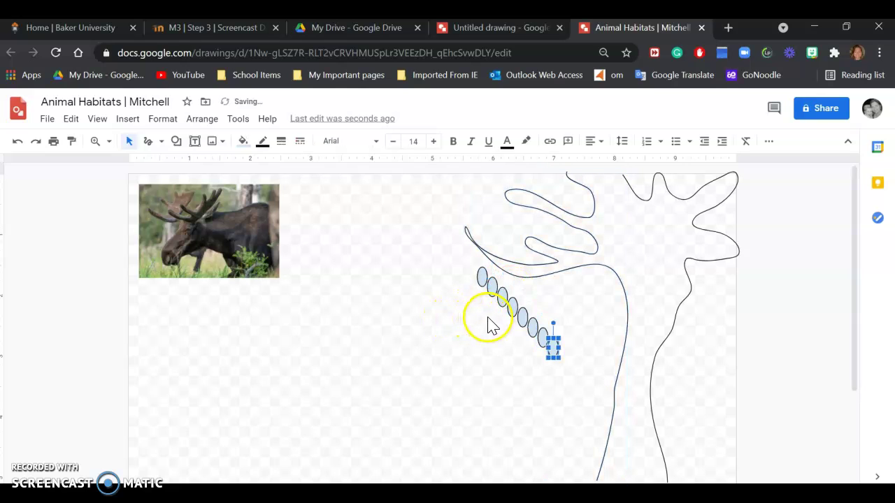
Step: Place two of the duplicated oval leaves up on the tree's higher left branches
left_click_drag(554, 340, 529, 255)
left_click_drag(549, 340, 553, 220)
left_click(478, 272)
left_click_drag(480, 273, 470, 247)
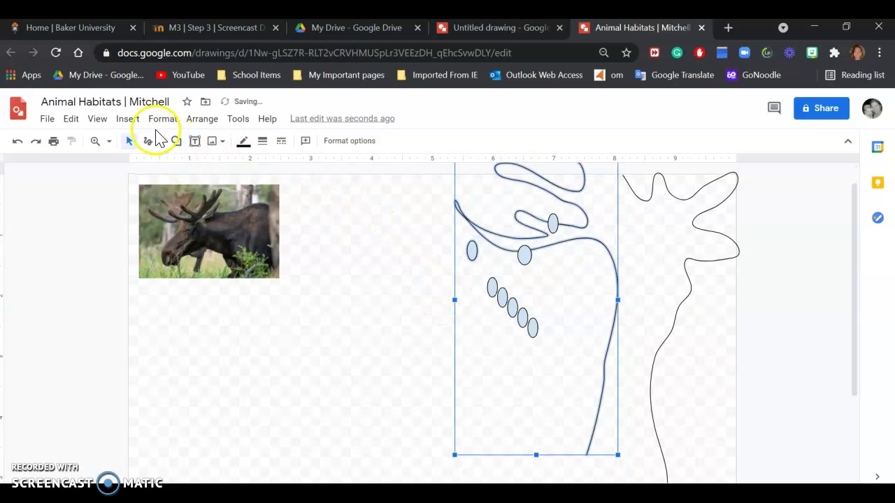
left_click(17, 140)
left_click(463, 352)
Step: Arrange the remaining six oval leaves one after another along the tree's lowest left branch
left_click_drag(481, 278, 468, 248)
left_click(505, 302)
left_click_drag(504, 273, 504, 272)
left_click_drag(523, 313, 518, 279)
left_click_drag(525, 314, 558, 277)
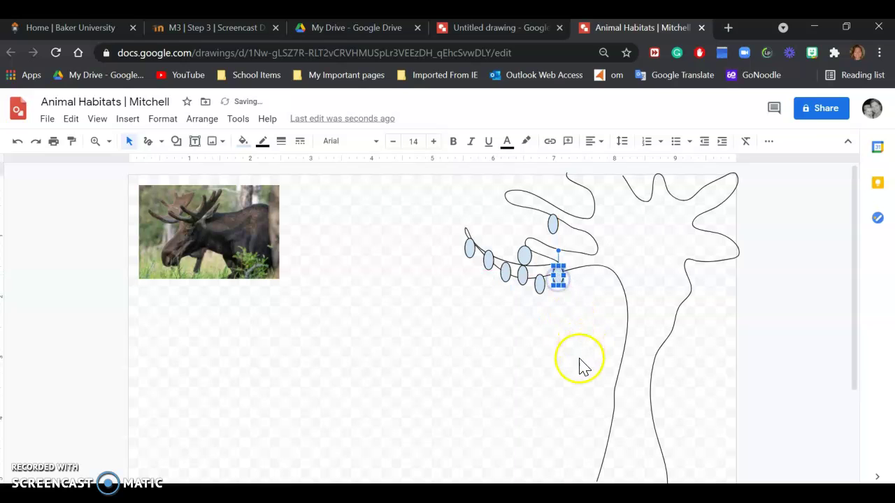
Step: Look at the drawing's sharing options, including the field for adding people and groups, and close them
left_click(818, 111)
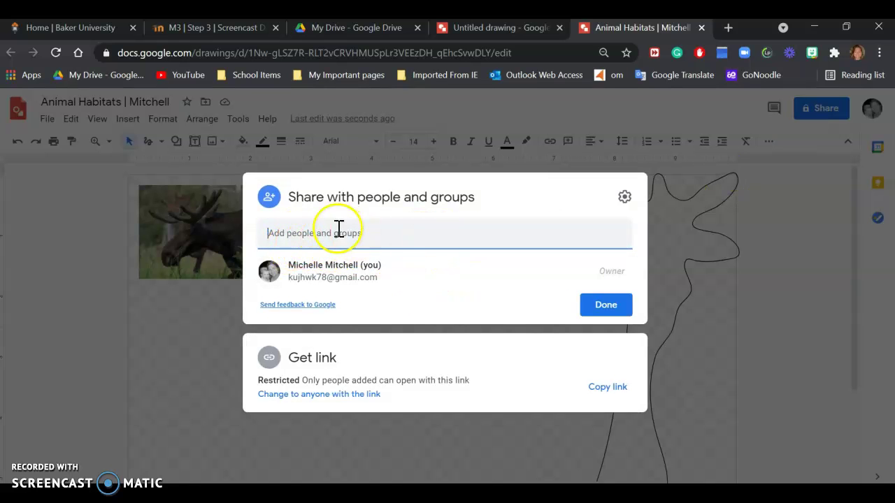
left_click(453, 244)
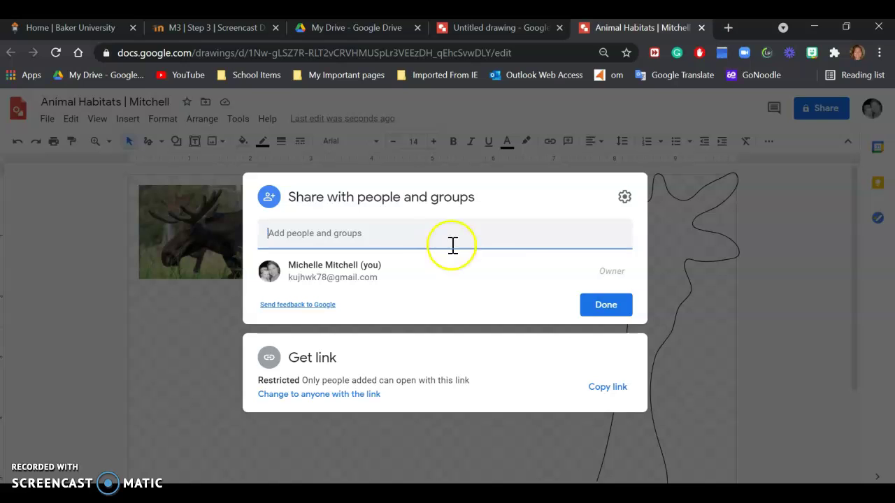
left_click(543, 244)
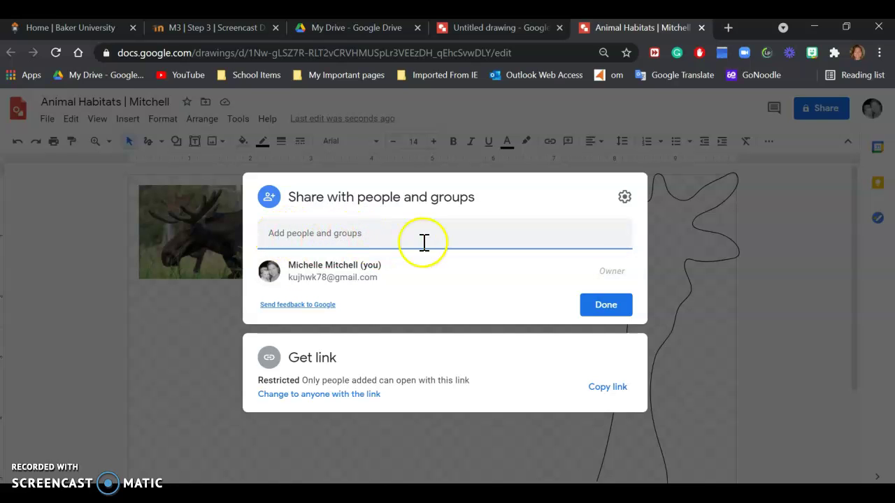
left_click(598, 311)
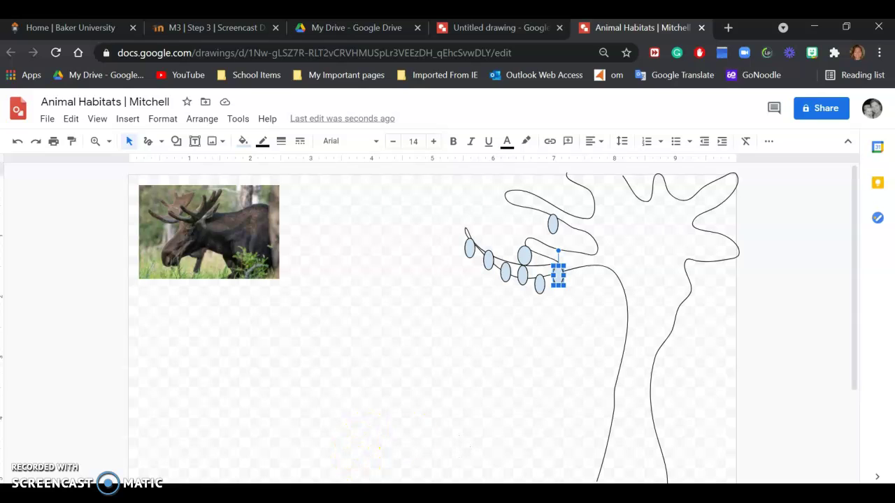
mouse_move(428, 493)
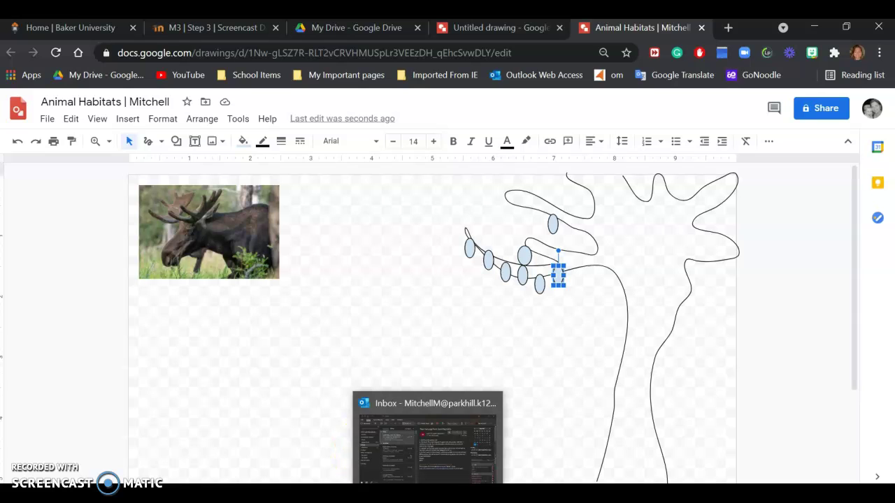